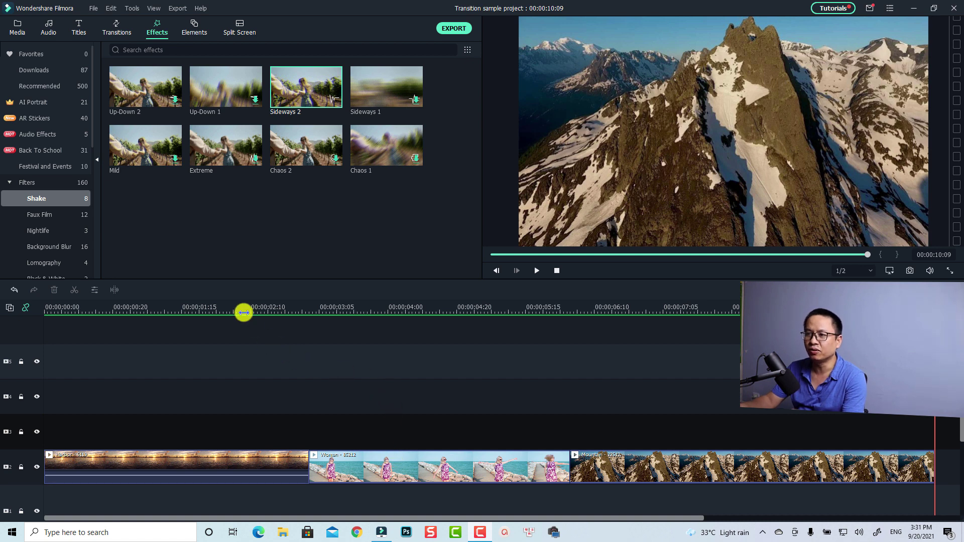
- Preview the harbour, woman and mountain clips, then park the playhead at the harbour-to-woman cut
left_click(269, 456)
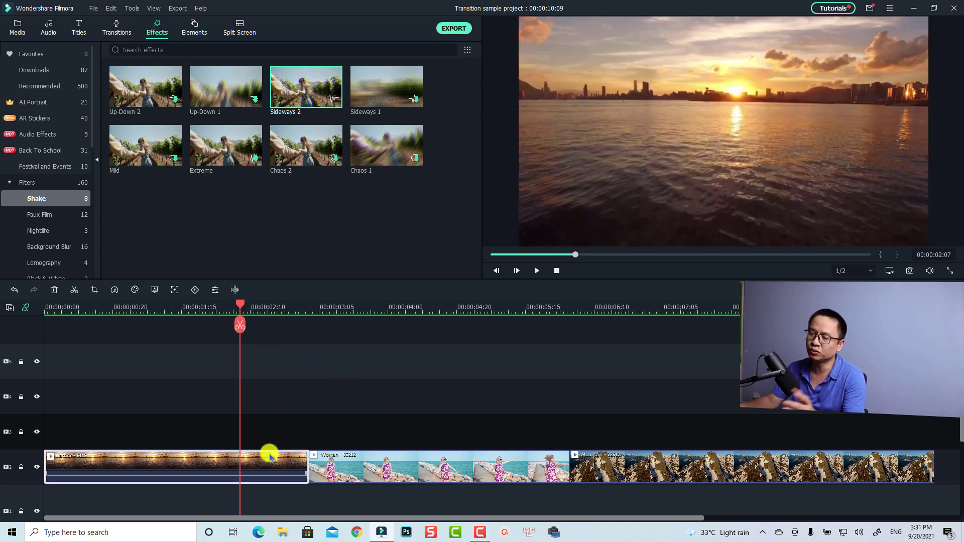
left_click(388, 313)
left_click(390, 472)
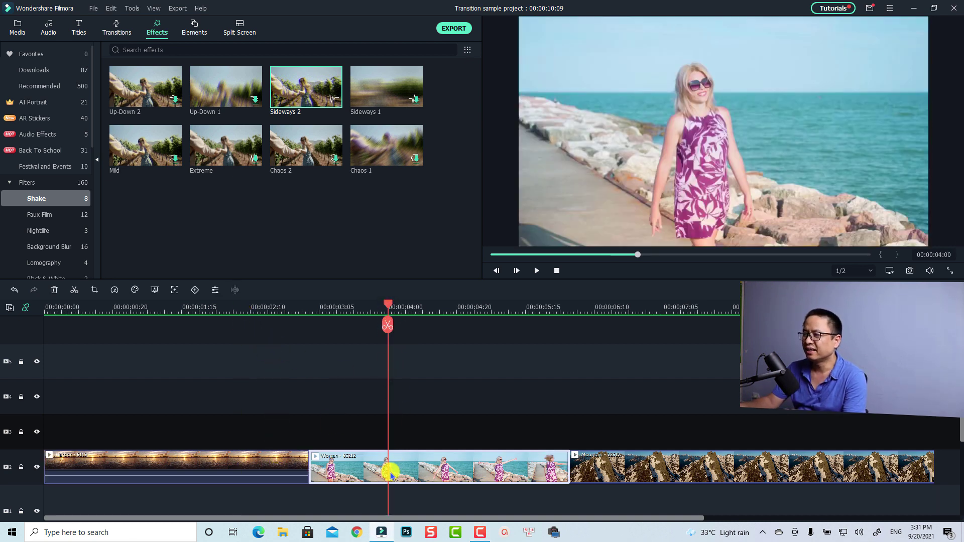
left_click(668, 307)
left_click(648, 450)
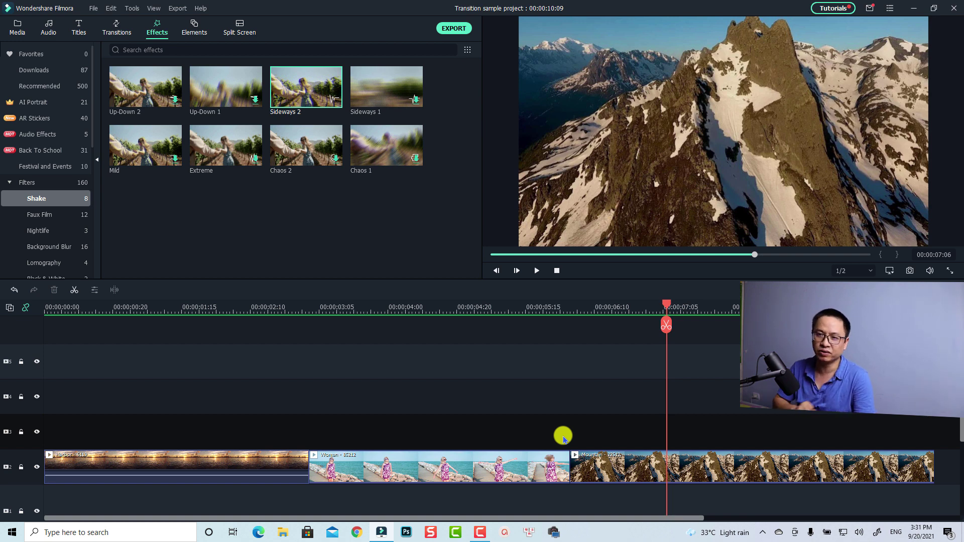
left_click(289, 307)
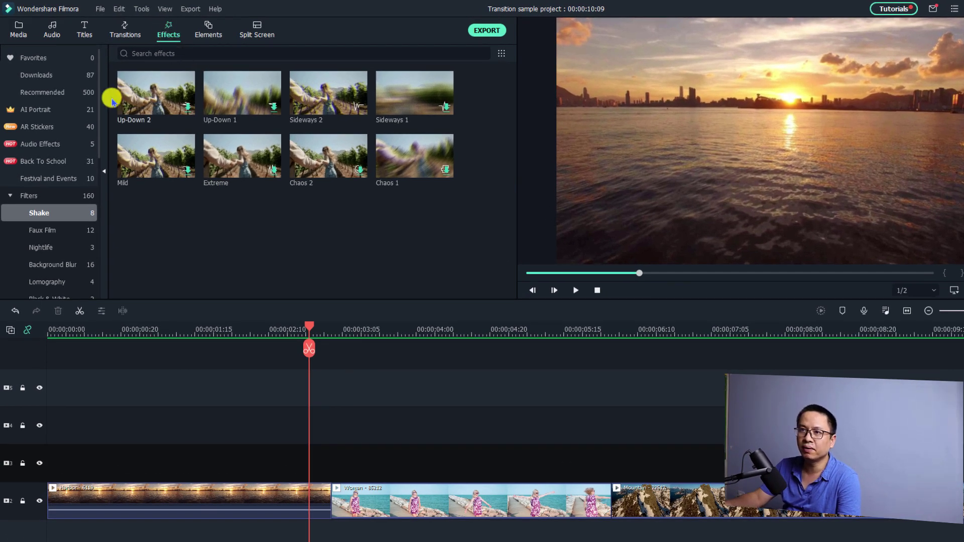
- Place the Recommended Chromatic Aberration effect on track 3, starting at the harbour-to-woman cut
left_click(52, 93)
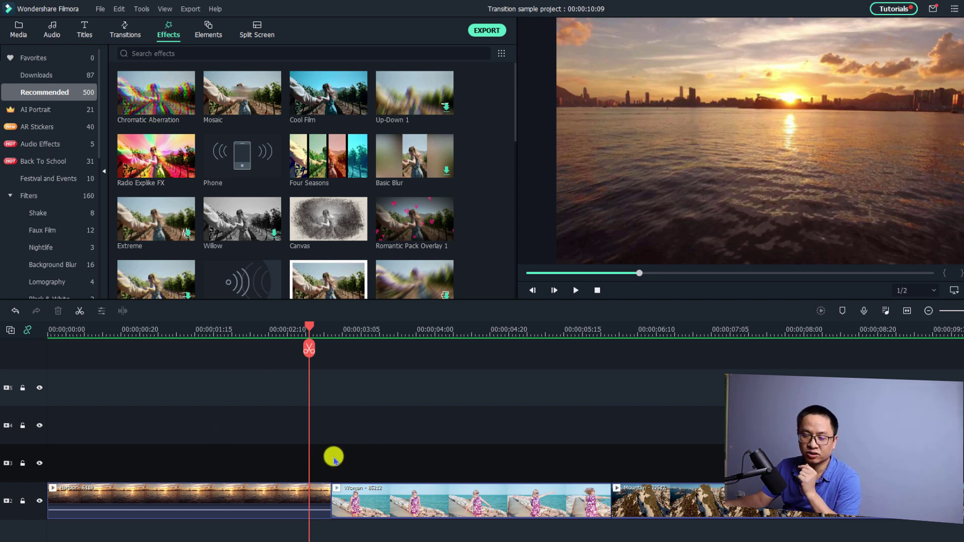
left_click_drag(158, 105, 320, 340)
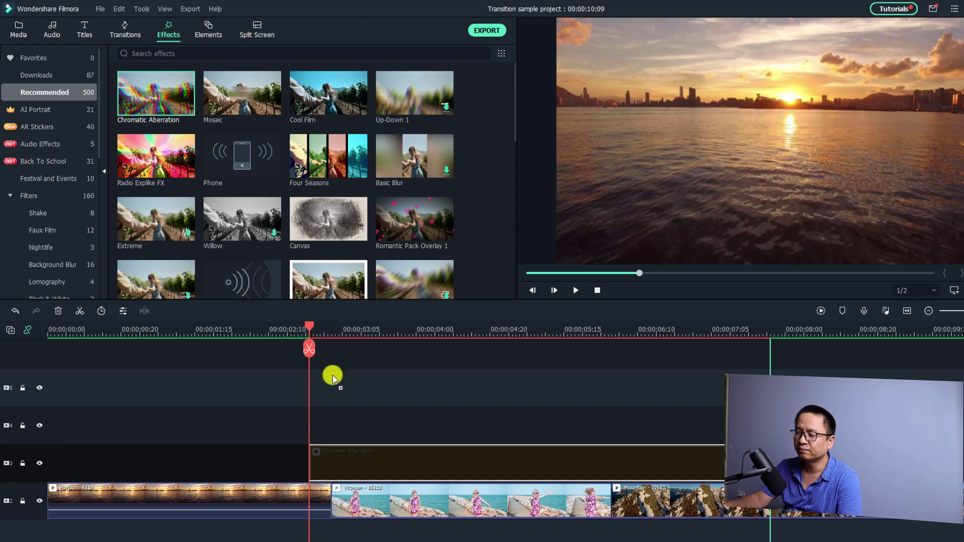
left_click_drag(333, 375, 332, 375)
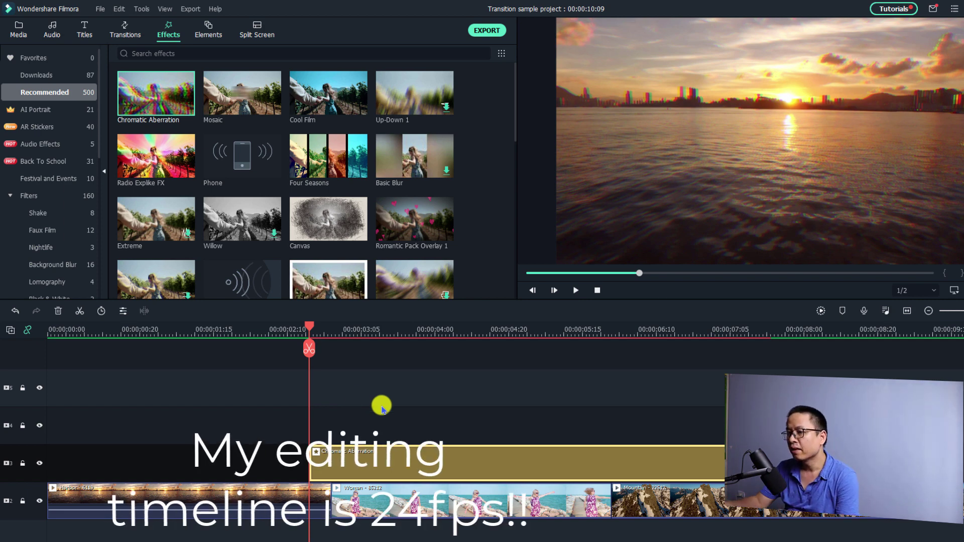
- Set Chromatic Aberration's duration to 00:00:00:12 and align it across the first cut
right_click(406, 465)
left_click(441, 397)
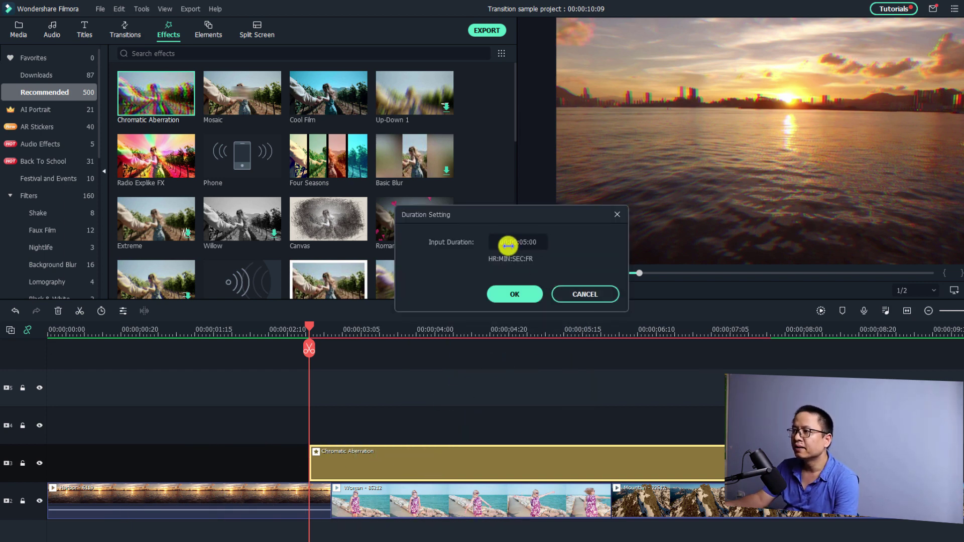
double_click(523, 242)
type("055")
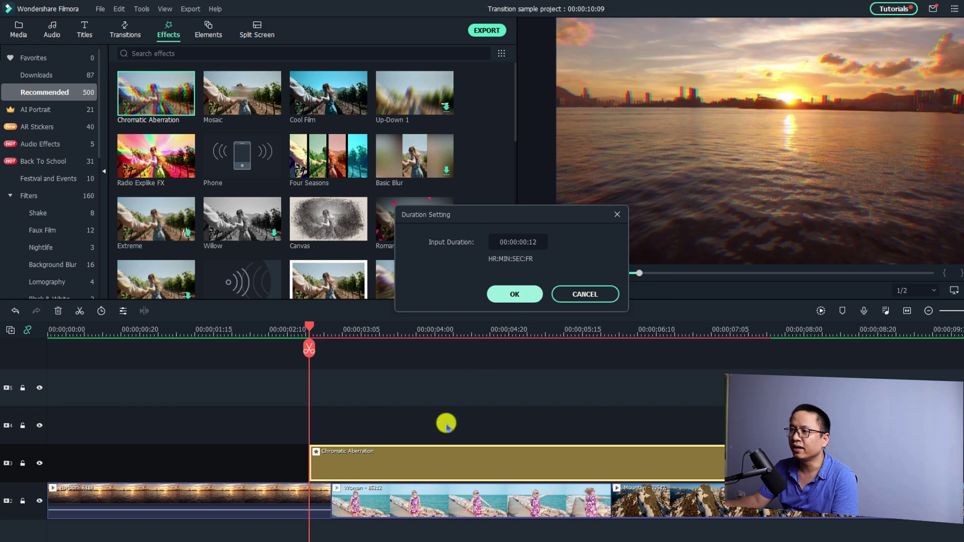
key("Return")
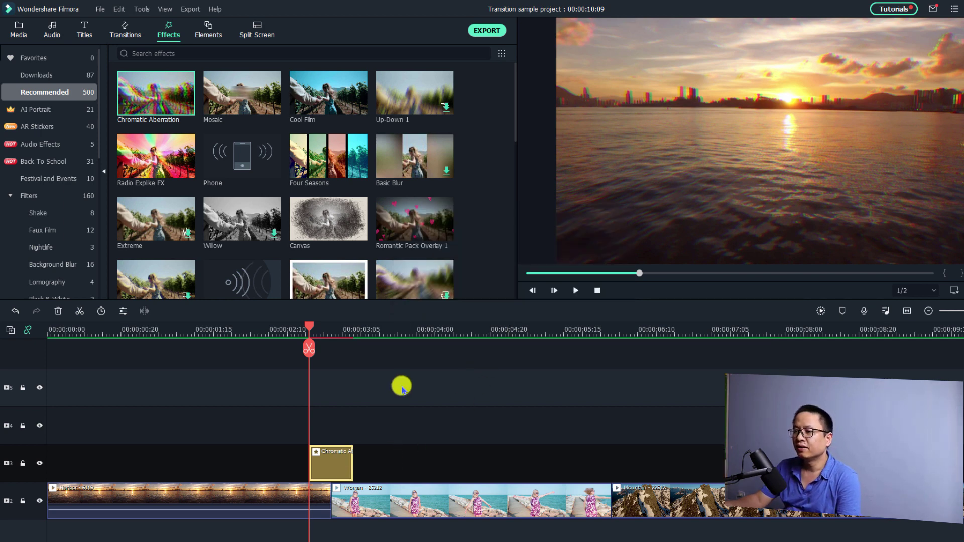
left_click_drag(329, 467, 333, 464)
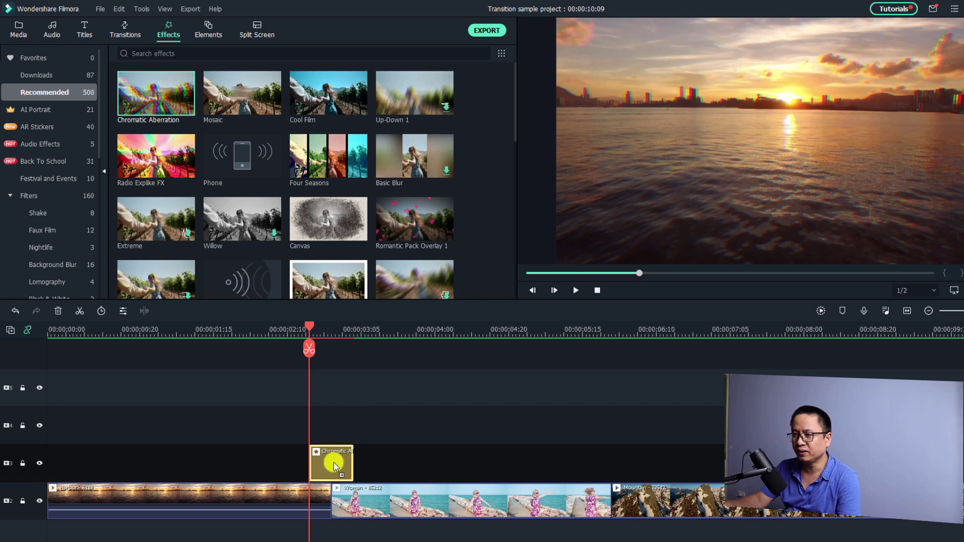
left_click(330, 339)
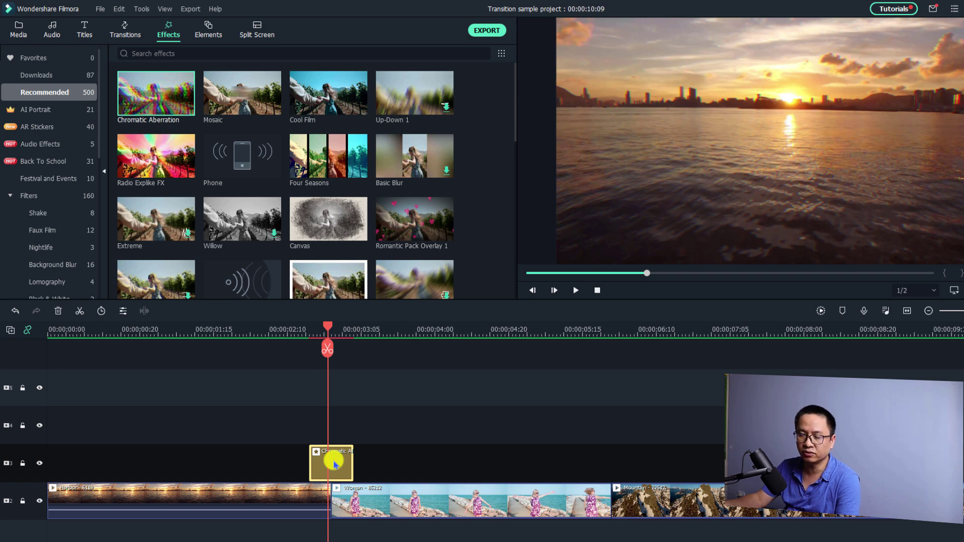
- Drop Chromatic Aberration's Fade to 0.25, keeping Alpha at 100
double_click(333, 463)
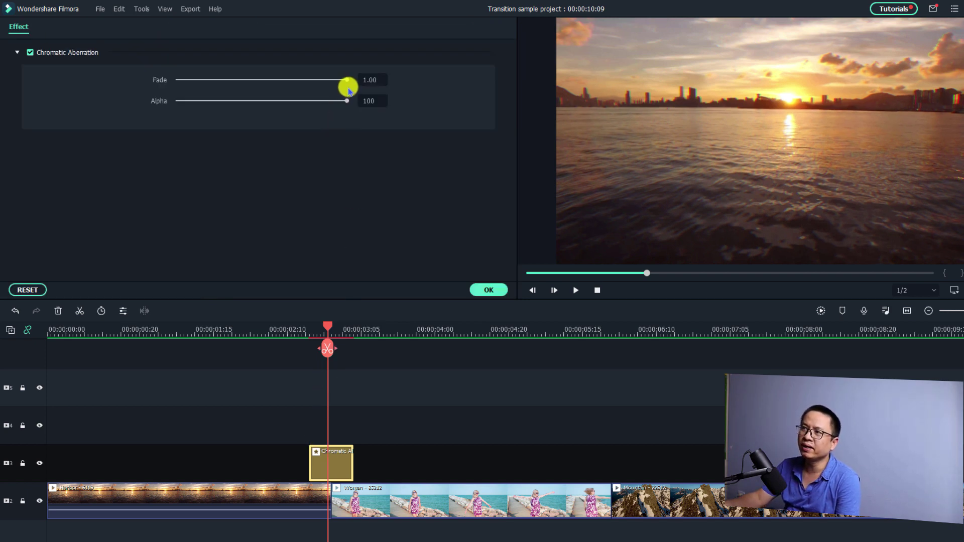
left_click_drag(345, 80, 220, 90)
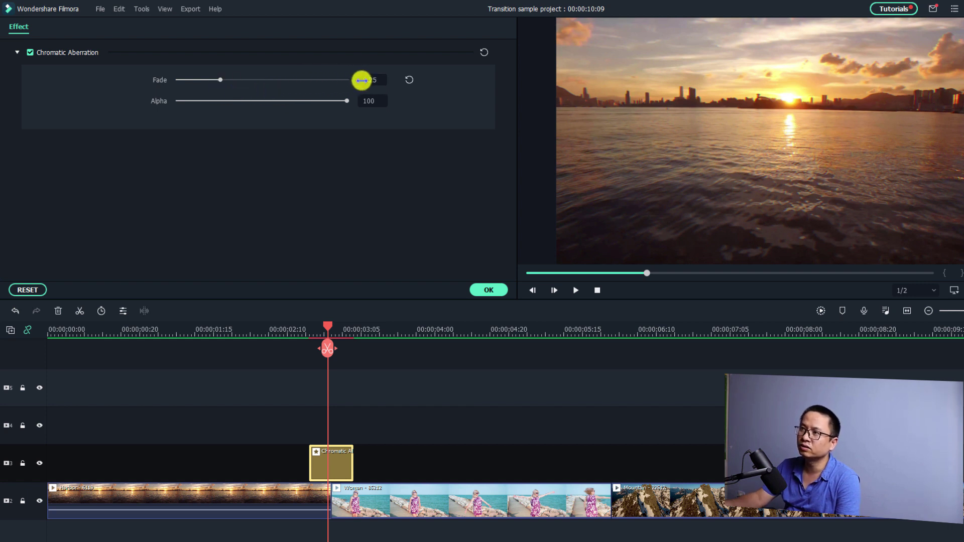
left_click(488, 289)
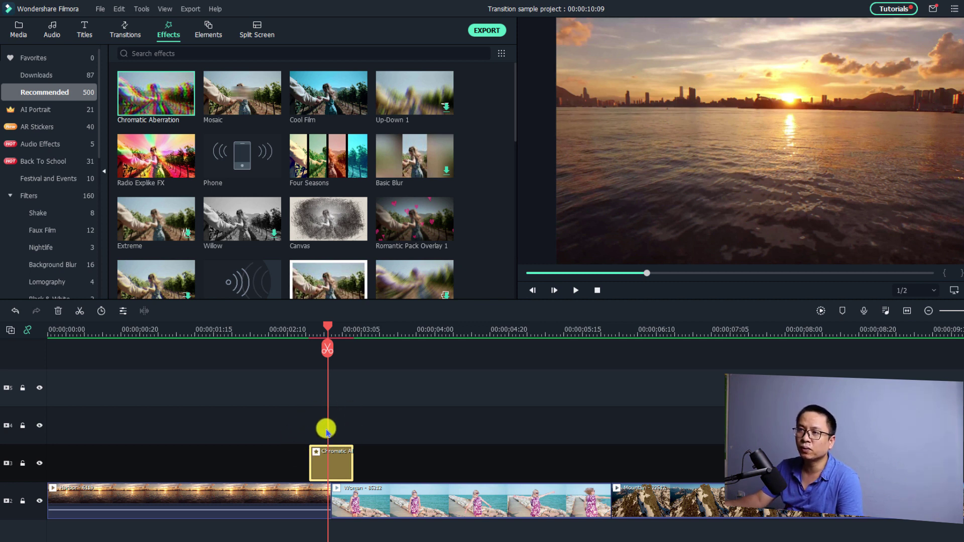
- Search 'glitch' and stack Glitch Pixels on track 4 above Chromatic Aberration, then open Audio
left_click(192, 53)
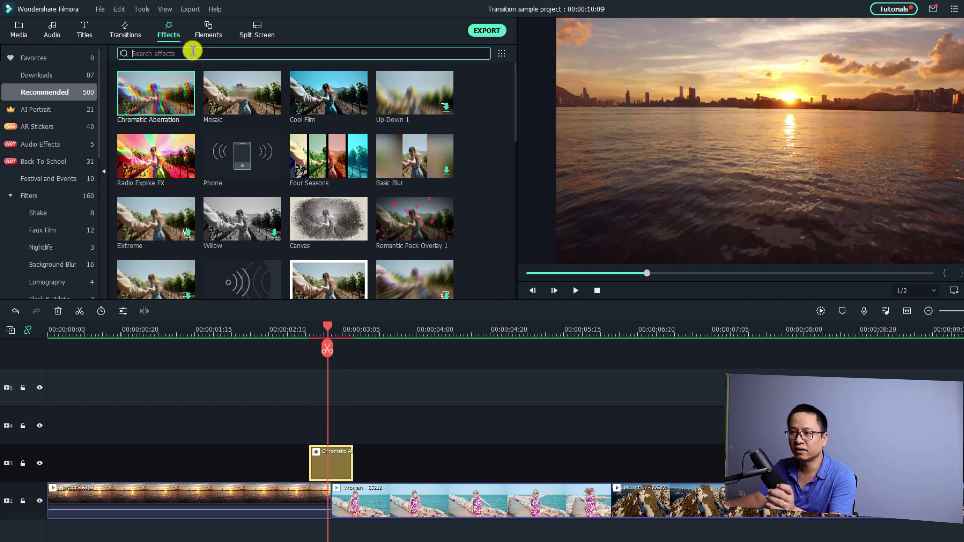
type("glitch")
key("Return")
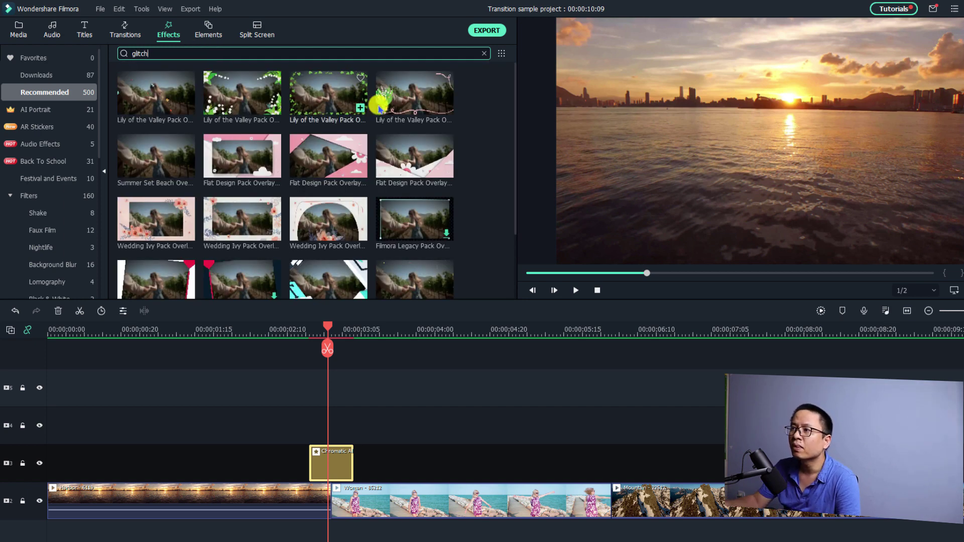
left_click_drag(515, 114, 512, 194)
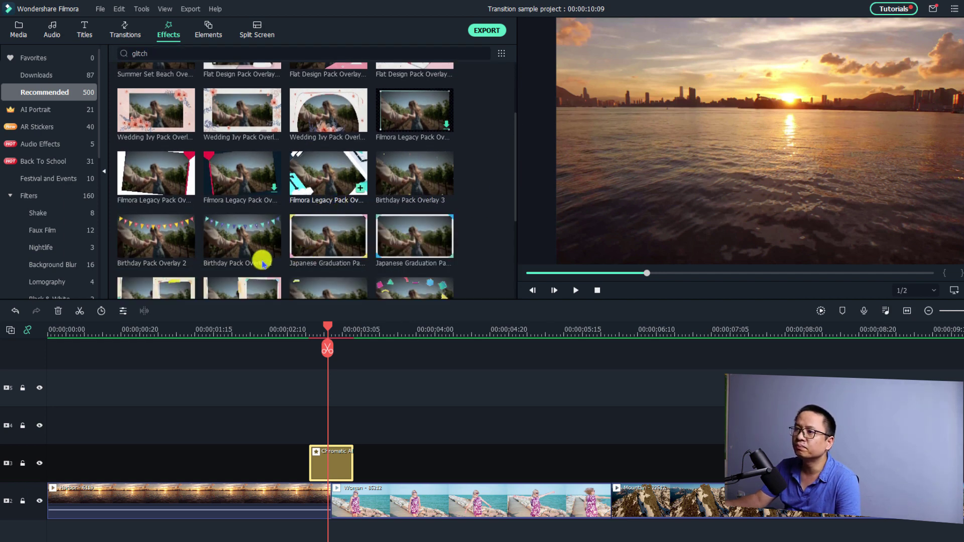
scroll(261, 241, "down", 3)
scroll(294, 241, "down", 3)
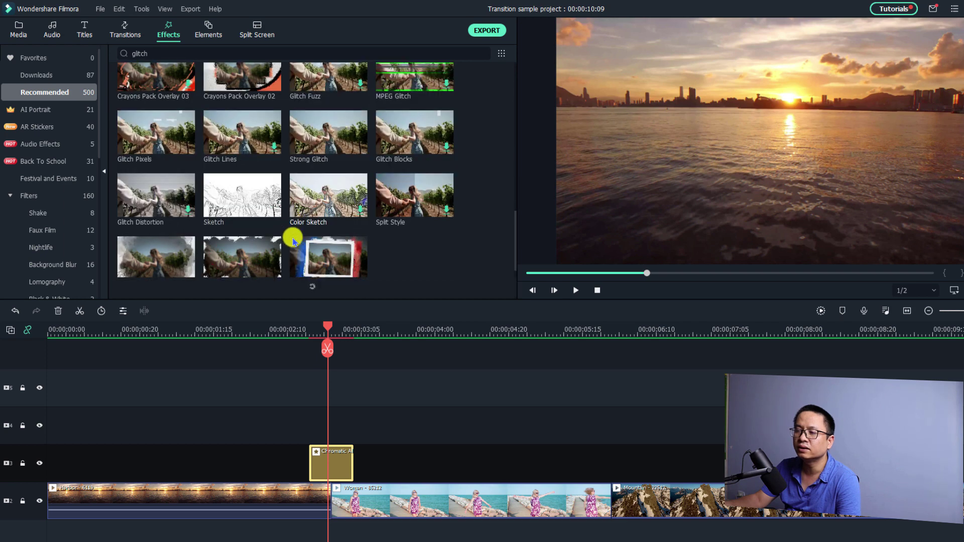
left_click(155, 147)
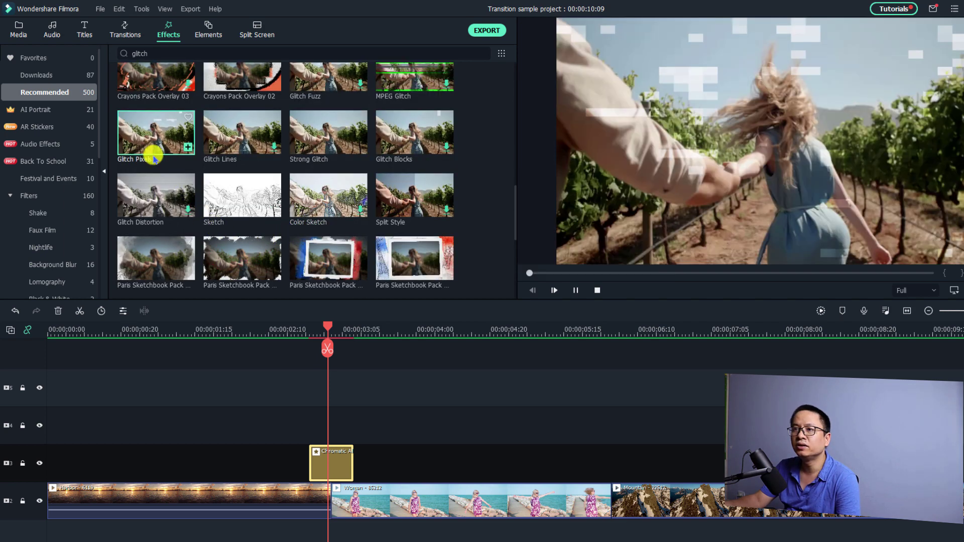
mouse_move(153, 158)
left_mouse_down()
mouse_move(150, 148)
mouse_move(221, 136)
mouse_move(161, 146)
mouse_move(318, 409)
mouse_move(319, 425)
left_mouse_up()
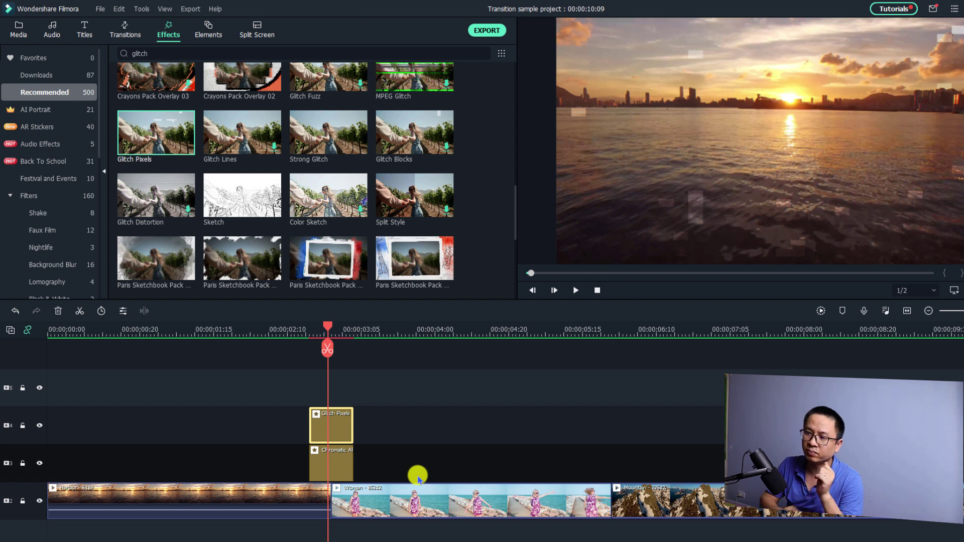
scroll(346, 495, "down", 1)
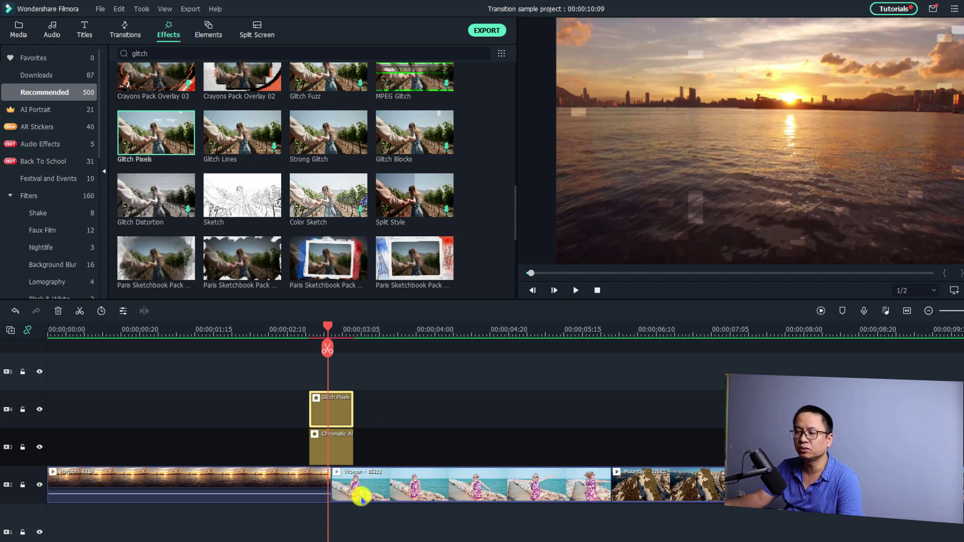
left_click(53, 30)
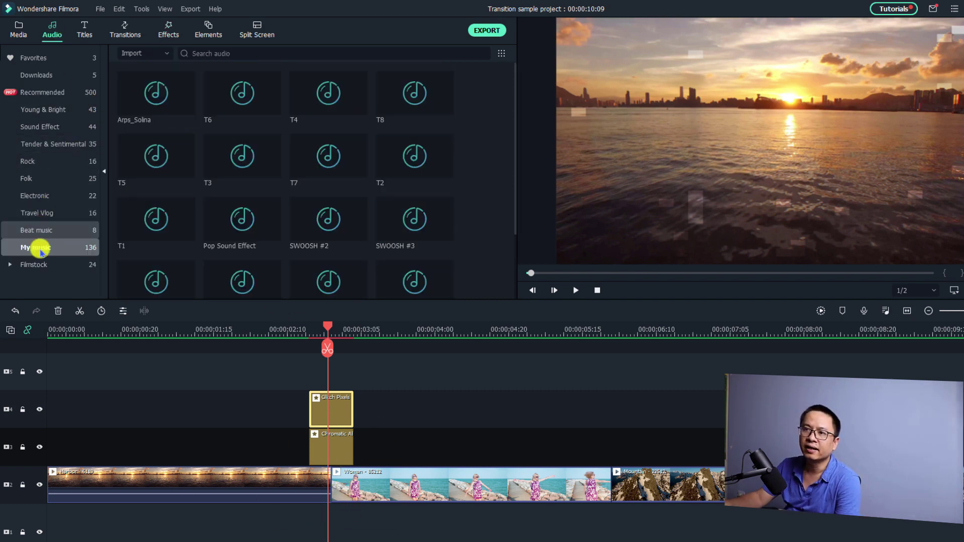
- Preview the T2 sound from My music and add it at the first cut
mouse_move(441, 173)
left_click(397, 173)
double_click(394, 174)
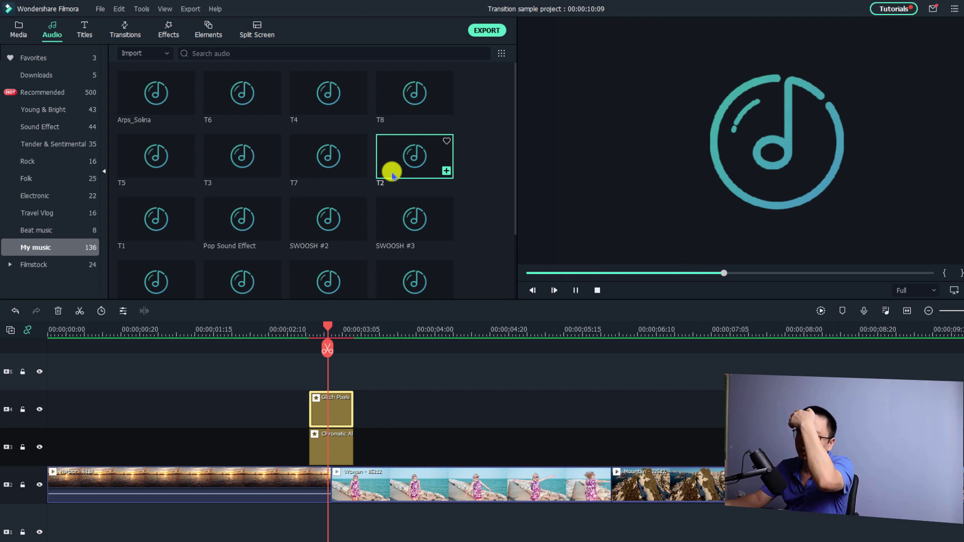
left_click_drag(392, 175, 302, 462)
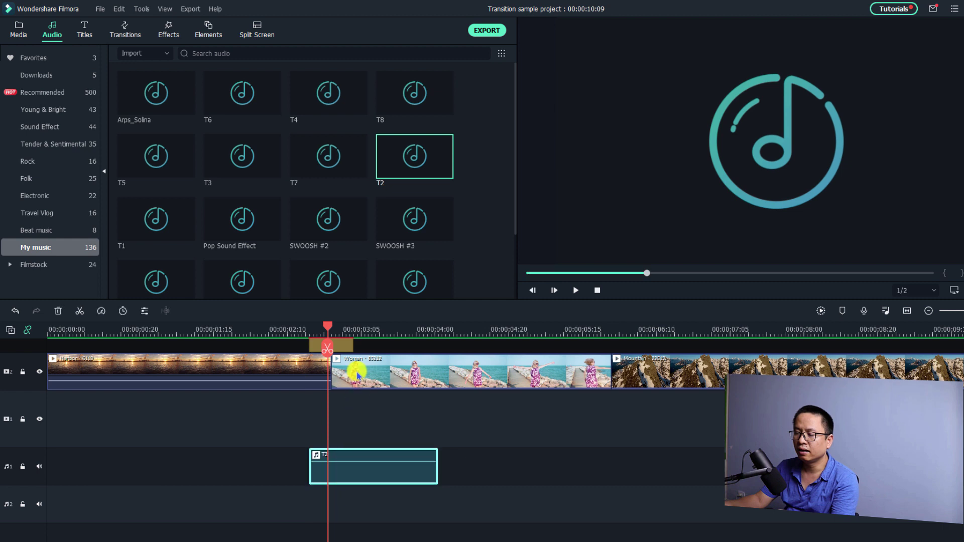
- Trim T2 to 12 frames ending at 00:00:03:08, then rewind to replay the transition
left_click(355, 330)
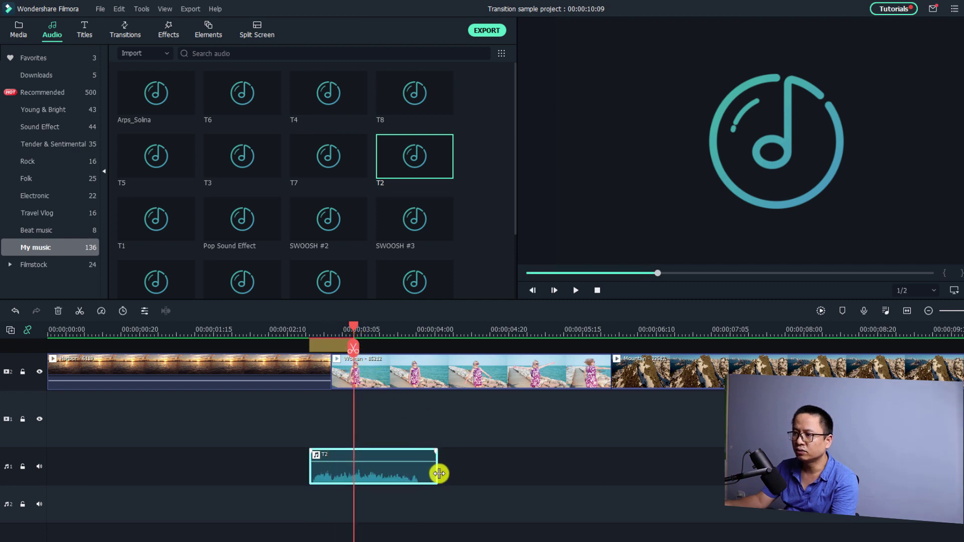
left_click_drag(438, 475, 347, 496)
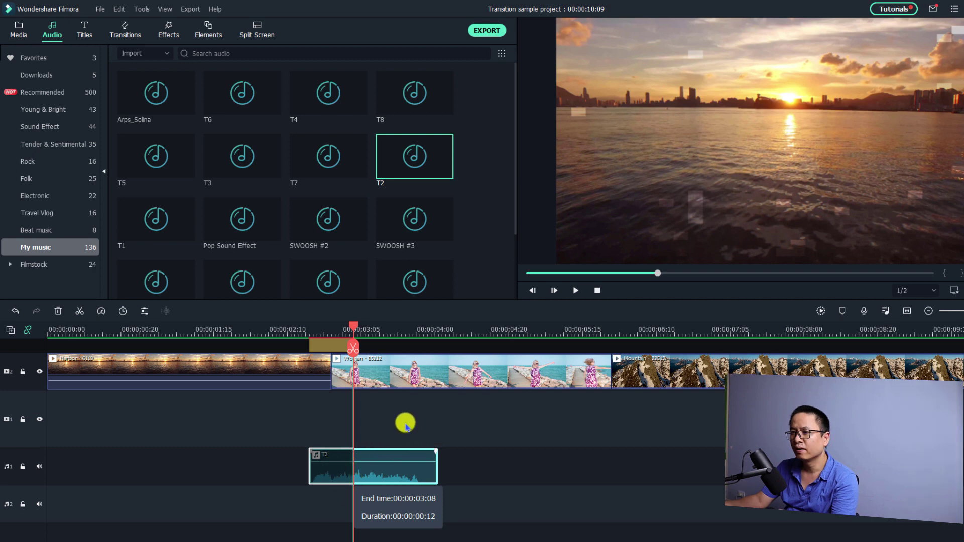
scroll(303, 351, "up", 1)
left_click(304, 333)
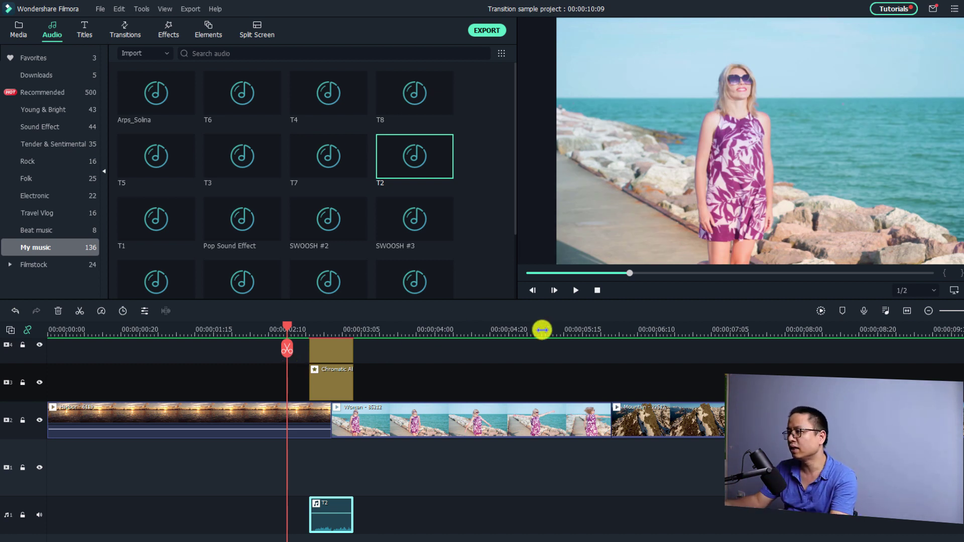
scroll(627, 330, "up", 1)
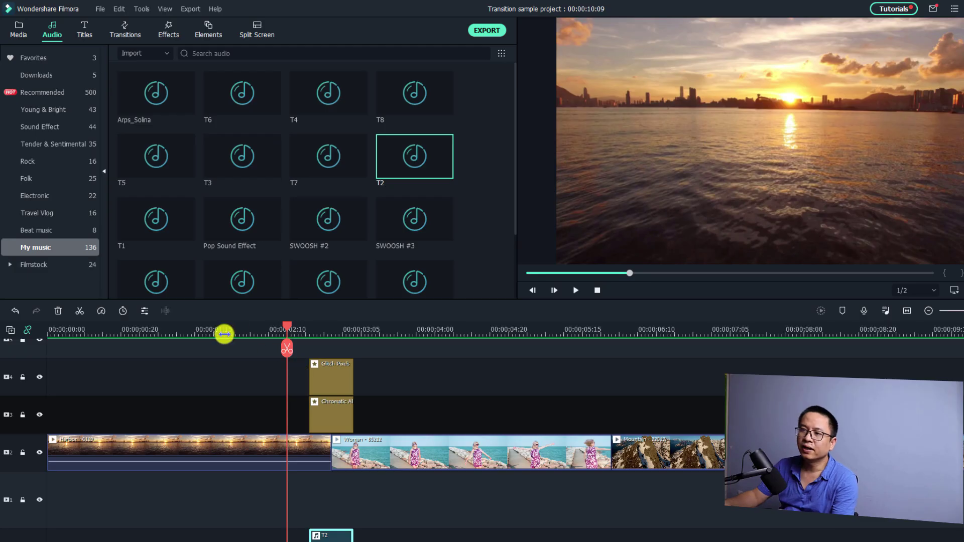
left_click(221, 337)
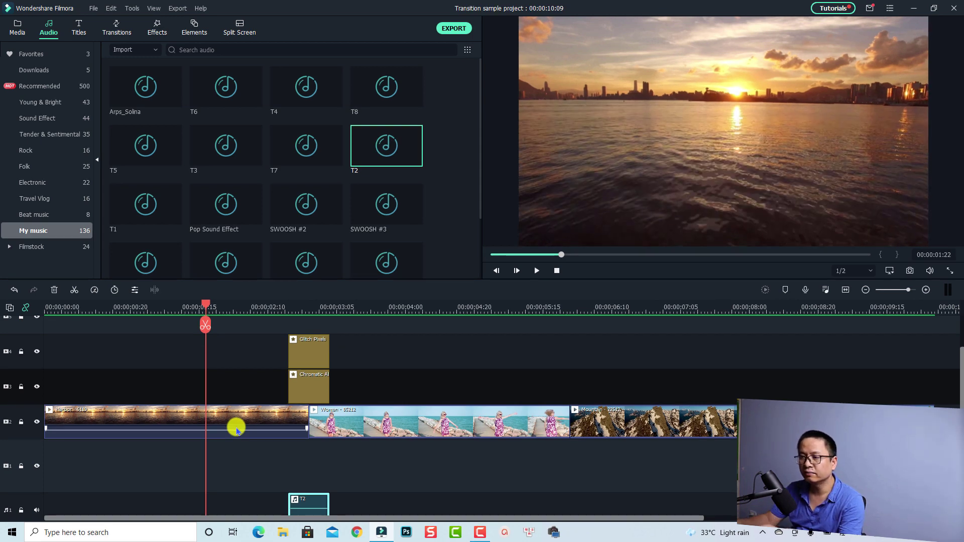
key("space")
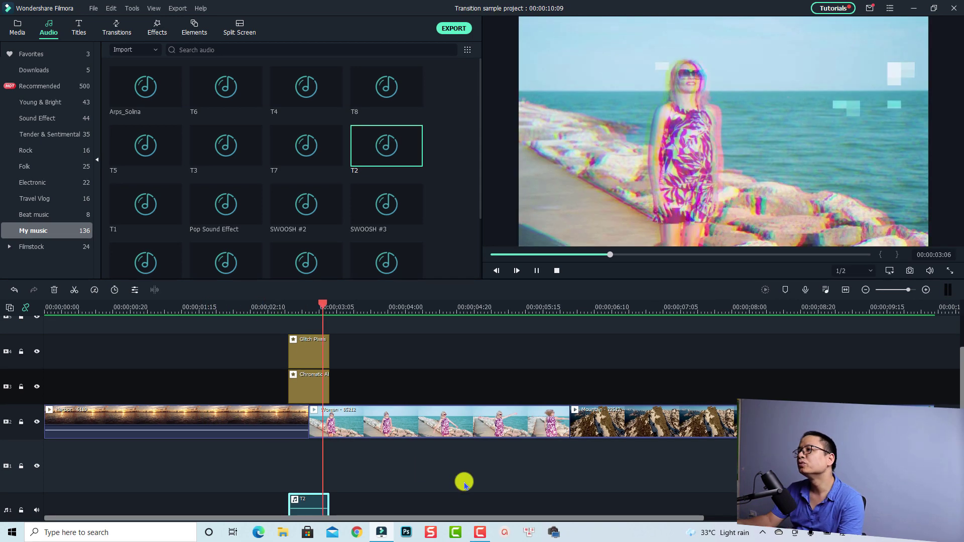
key("space")
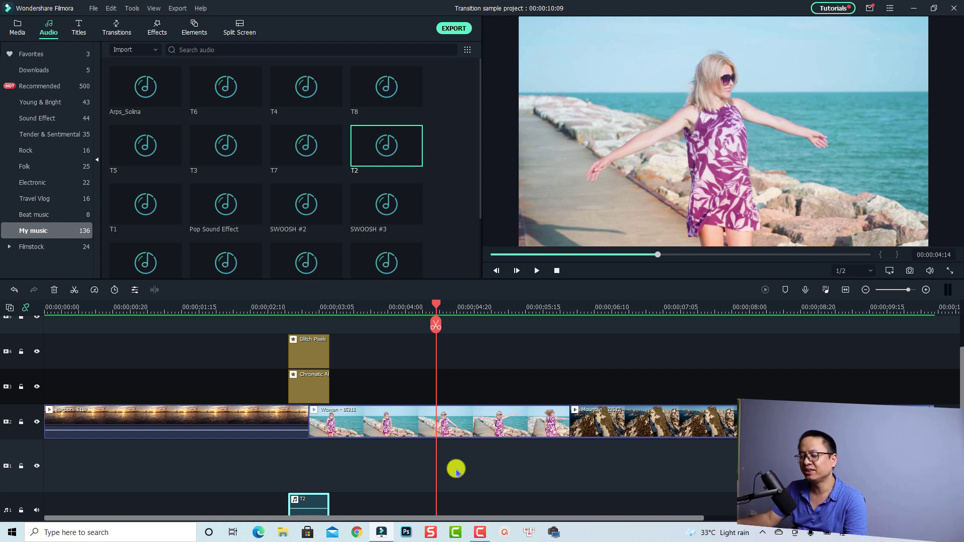
scroll(339, 387, "up", 1)
- Paste copies of Glitch Pixels and Chromatic Aberration at the woman-to-mountain cut
left_click_drag(350, 354, 290, 419)
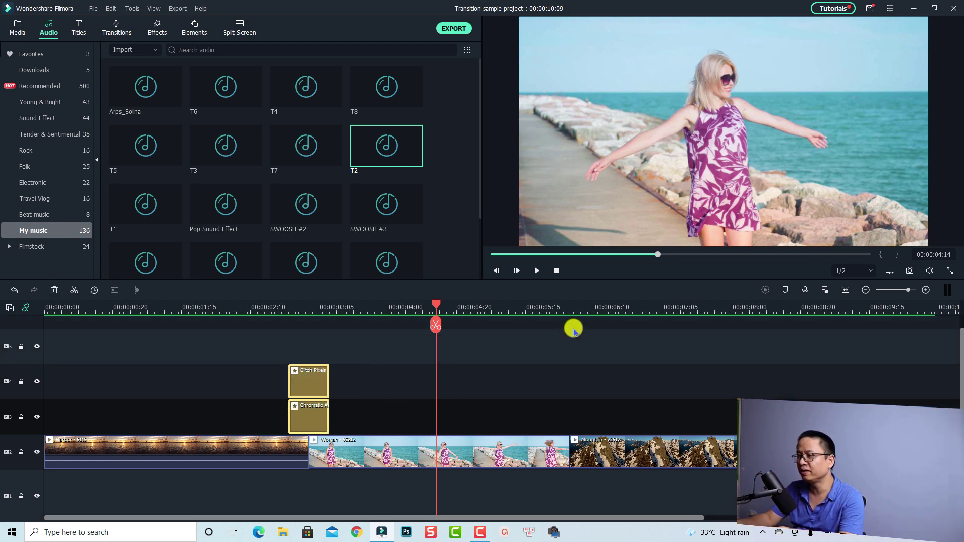
left_click(550, 312)
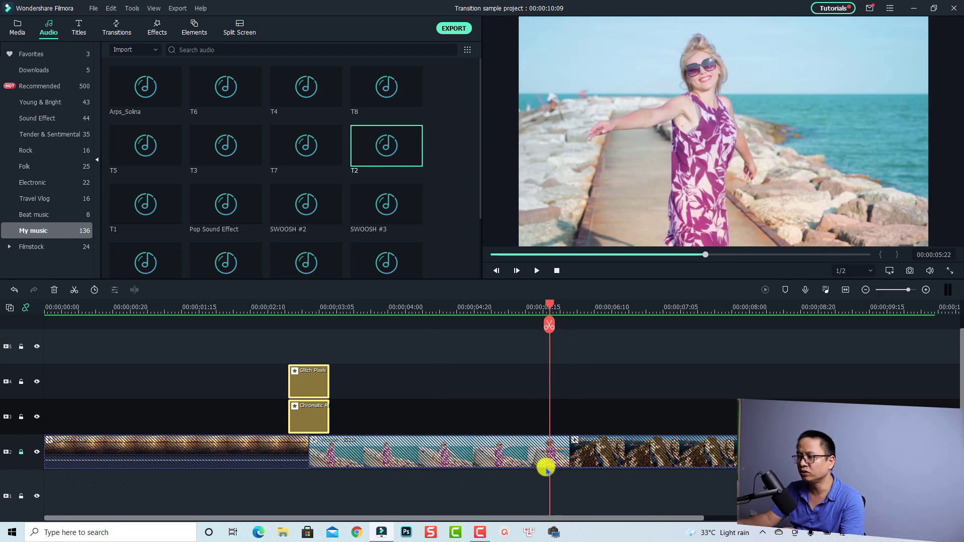
key("ctrl+v")
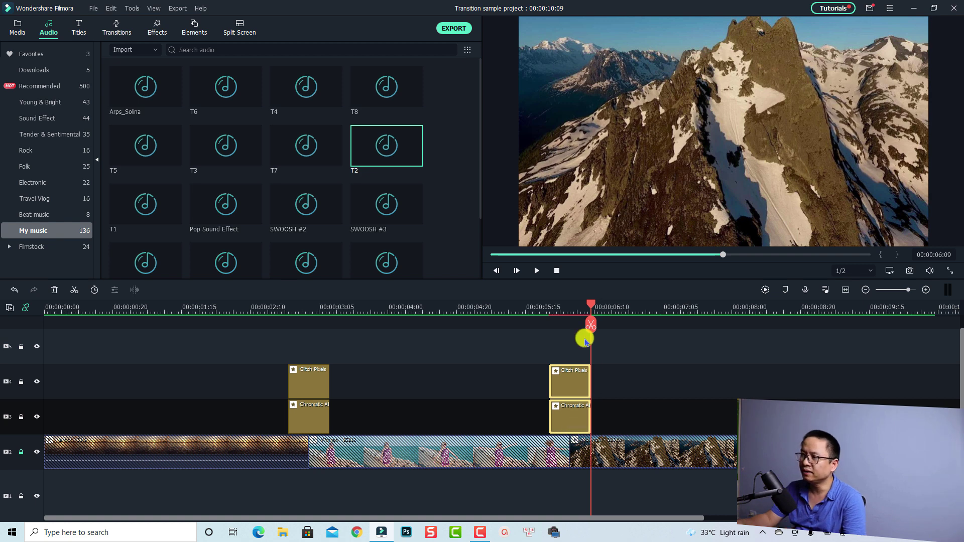
left_click(557, 307)
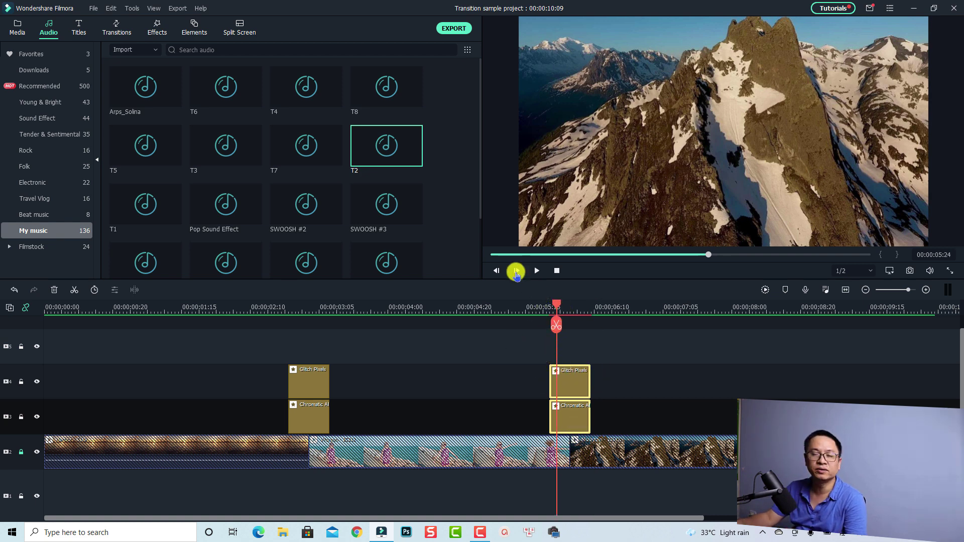
left_click(155, 28)
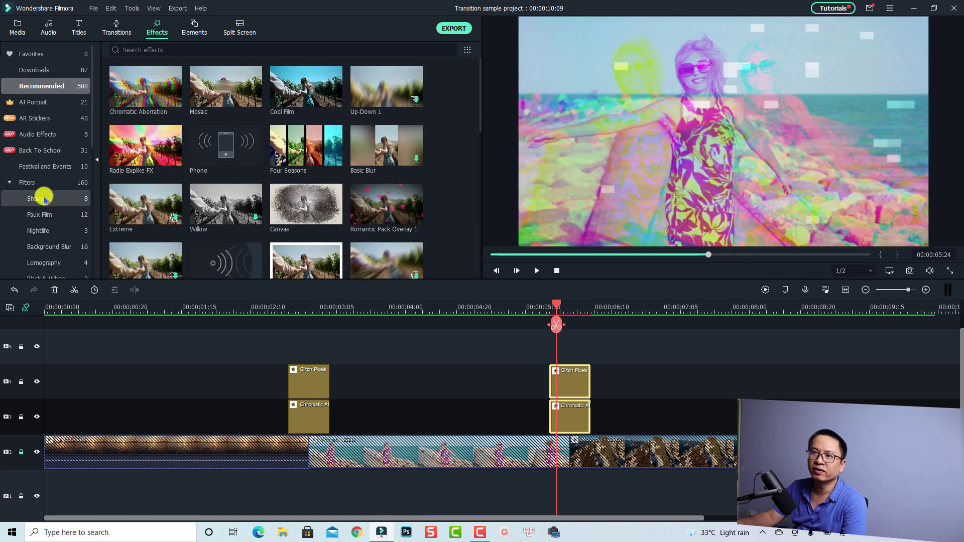
- Put the Shake filter Sideways 2 on track 5 at the second cut, trimmed to 15 frames
left_click(30, 197)
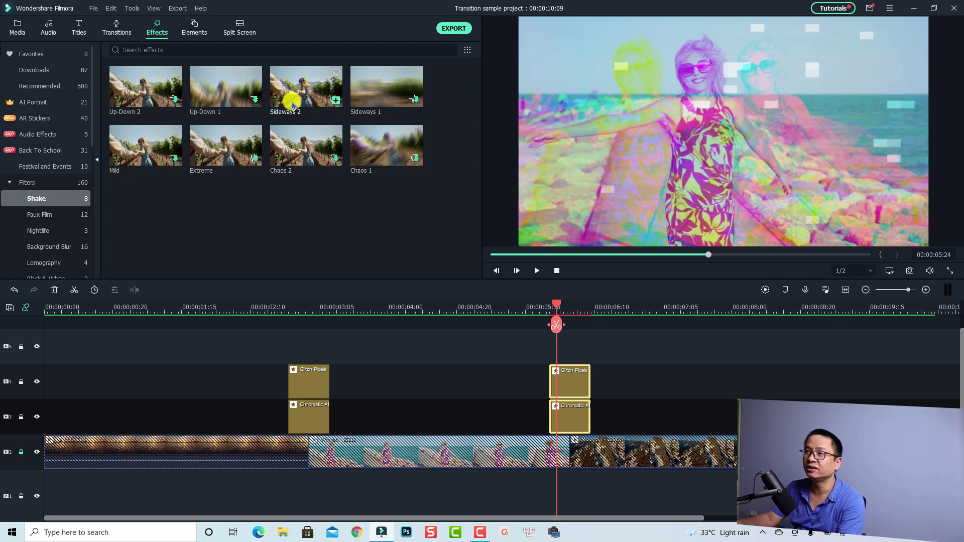
left_click_drag(293, 104, 552, 354)
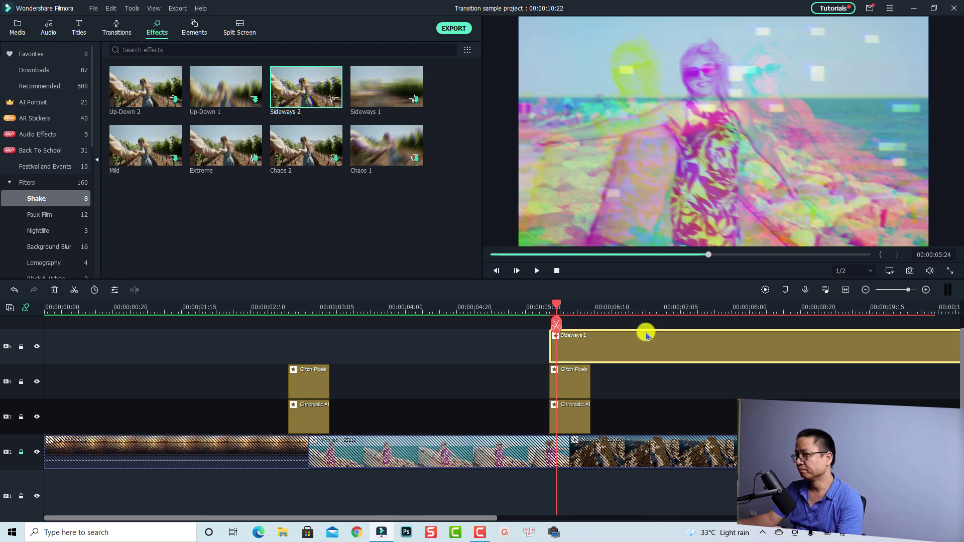
left_click(847, 291)
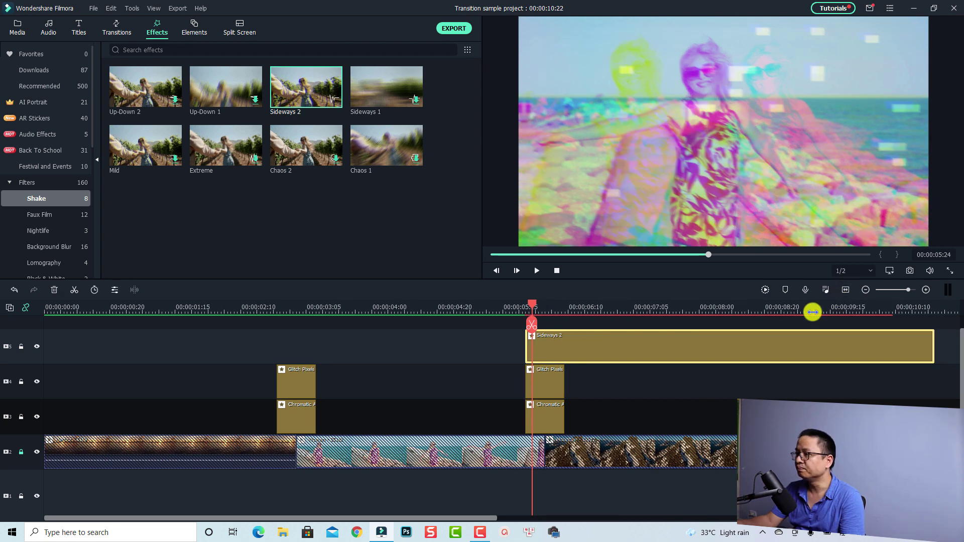
left_click_drag(932, 344, 563, 366)
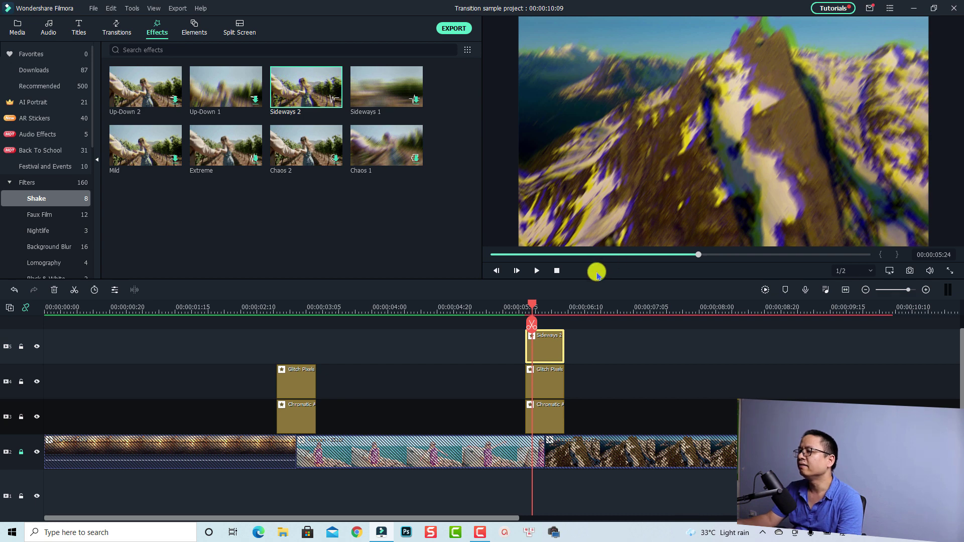
left_click(545, 308)
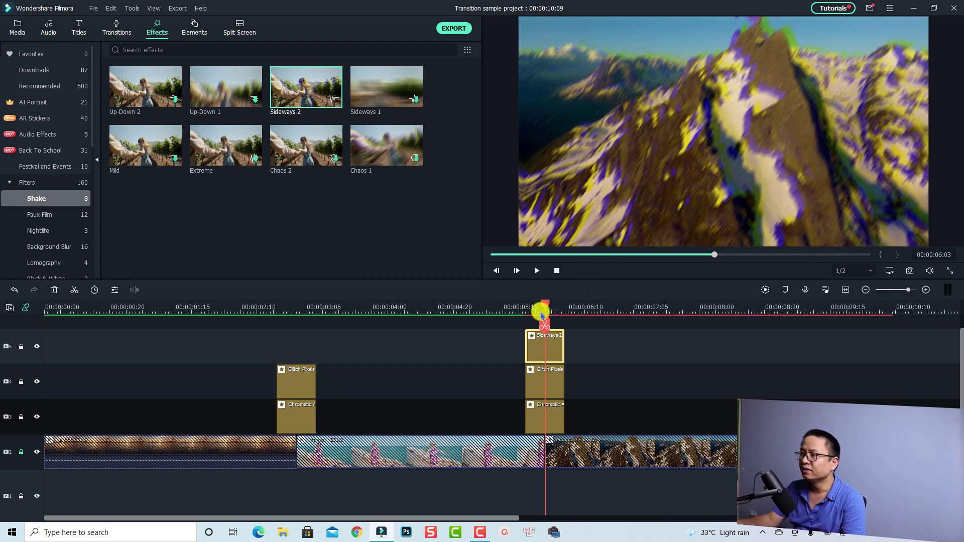
left_click_drag(546, 305, 539, 306)
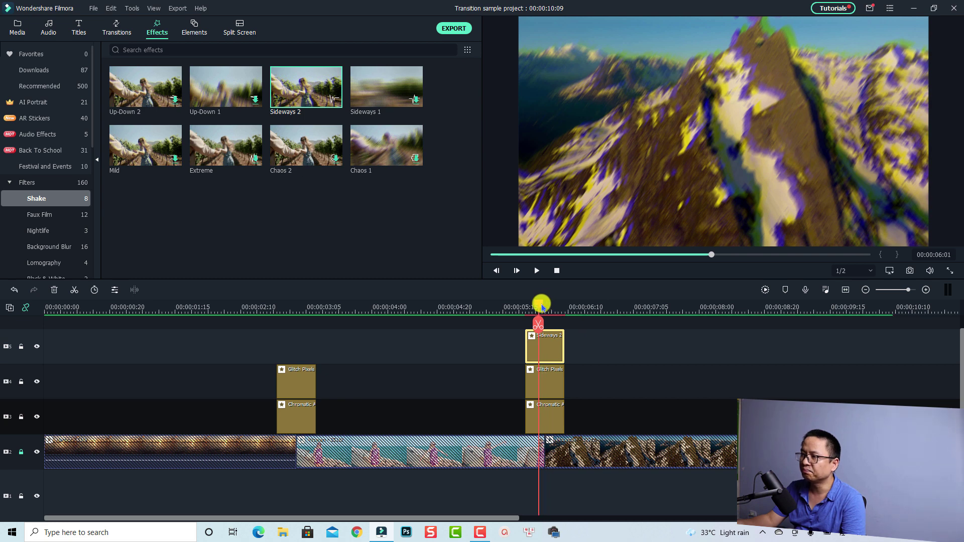
- Set Sideways 2's Frequency to 300, leaving Position X 0.20 and Position Y 0.02
double_click(547, 352)
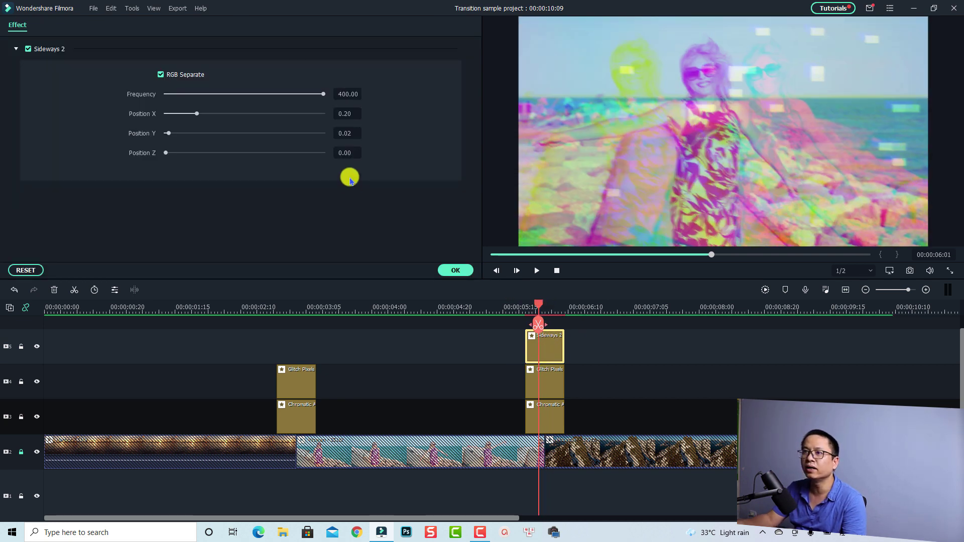
left_click_drag(323, 96, 297, 96)
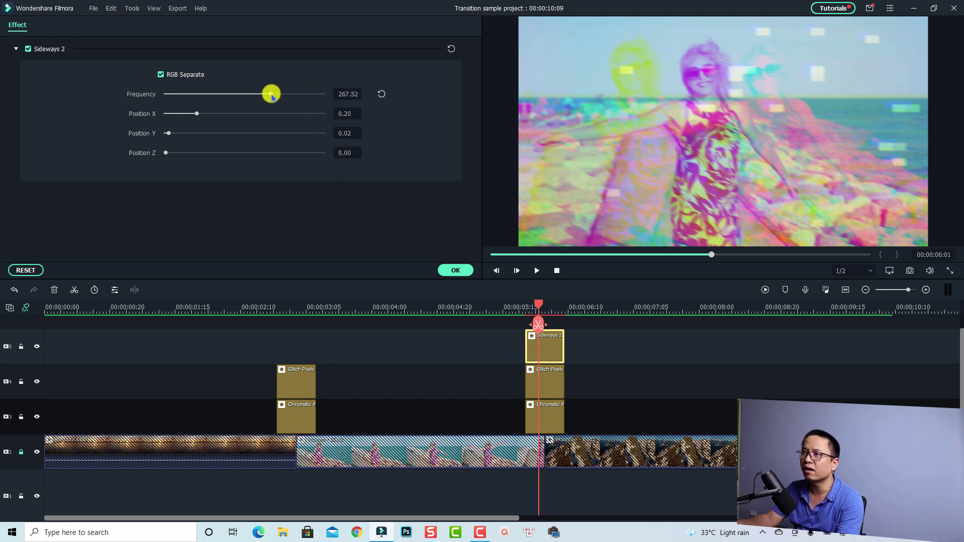
left_click(344, 93)
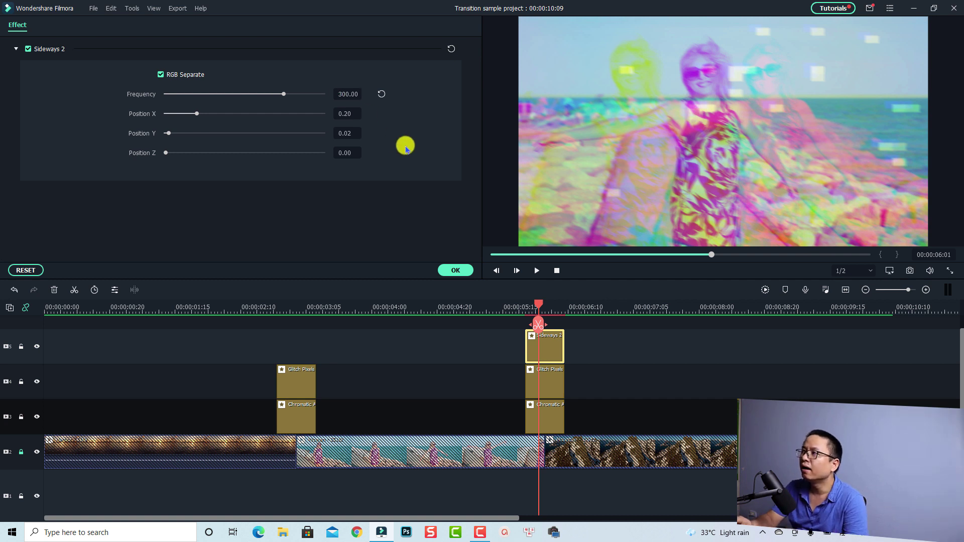
scroll(466, 433, "down", 1)
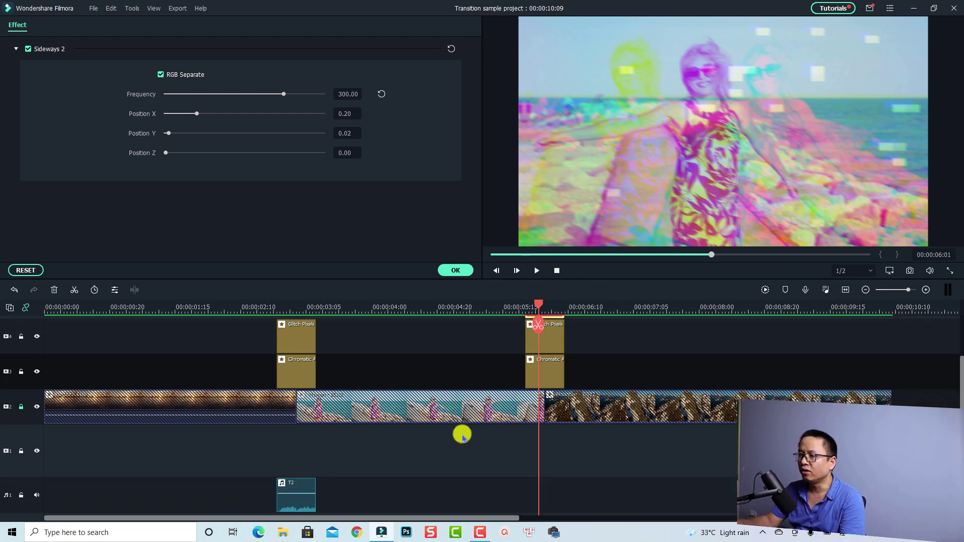
scroll(465, 433, "down", 1)
- Copy the T2 sound clip and paste it at the start of the second-cut effects
double_click(276, 454)
left_click_drag(272, 455, 275, 477)
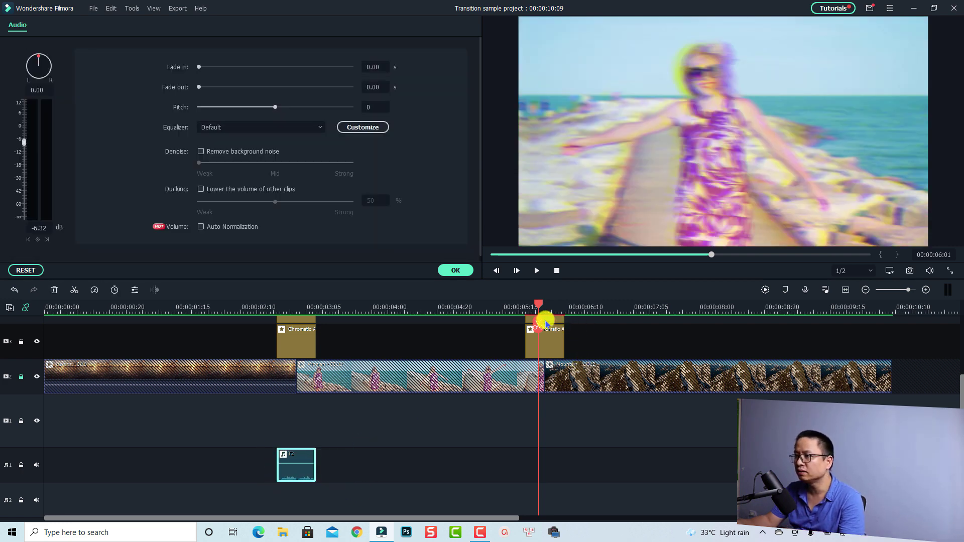
left_click_drag(537, 302, 527, 307)
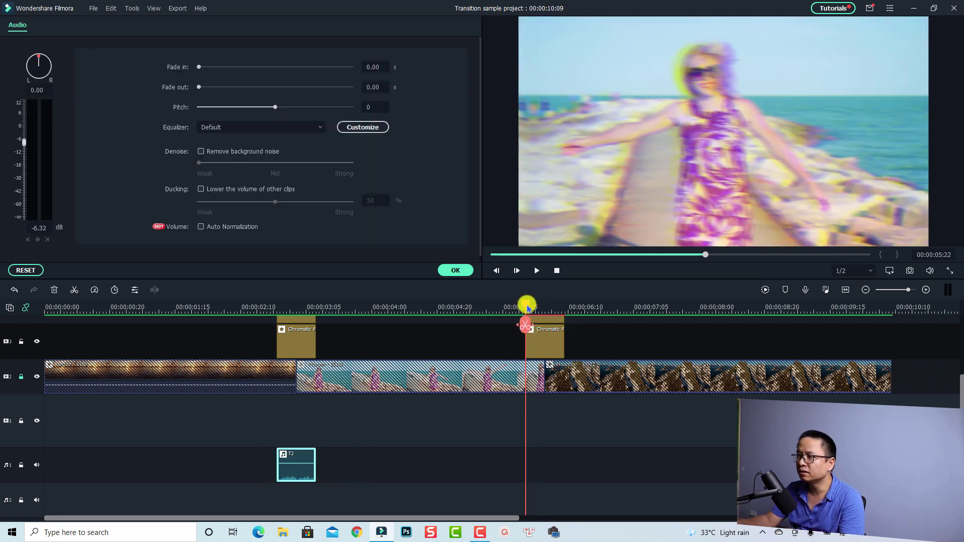
key("ctrl+v")
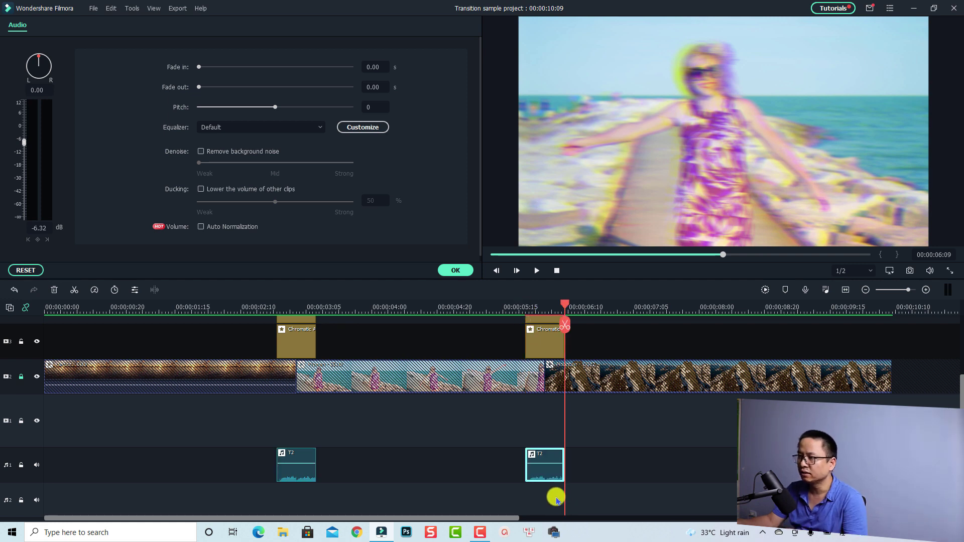
scroll(557, 502, "up", 4)
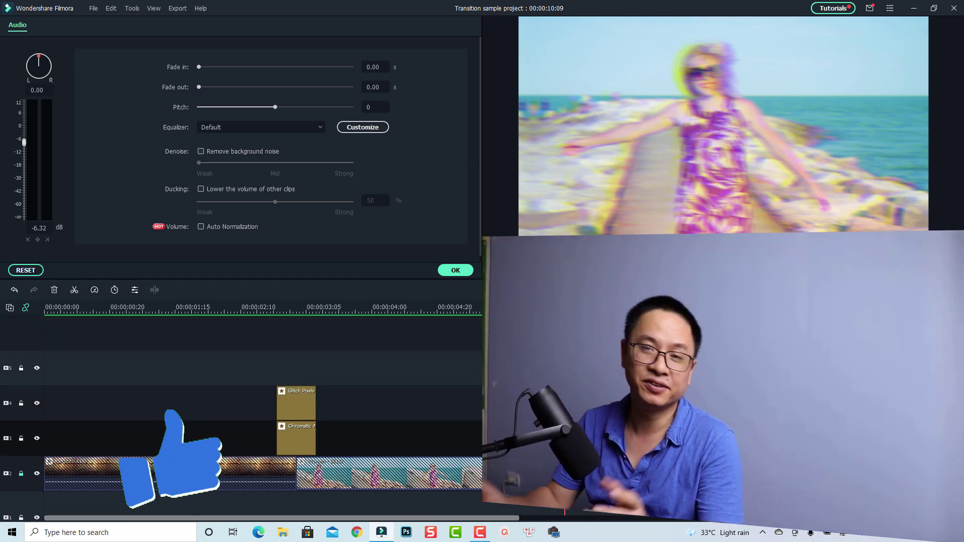